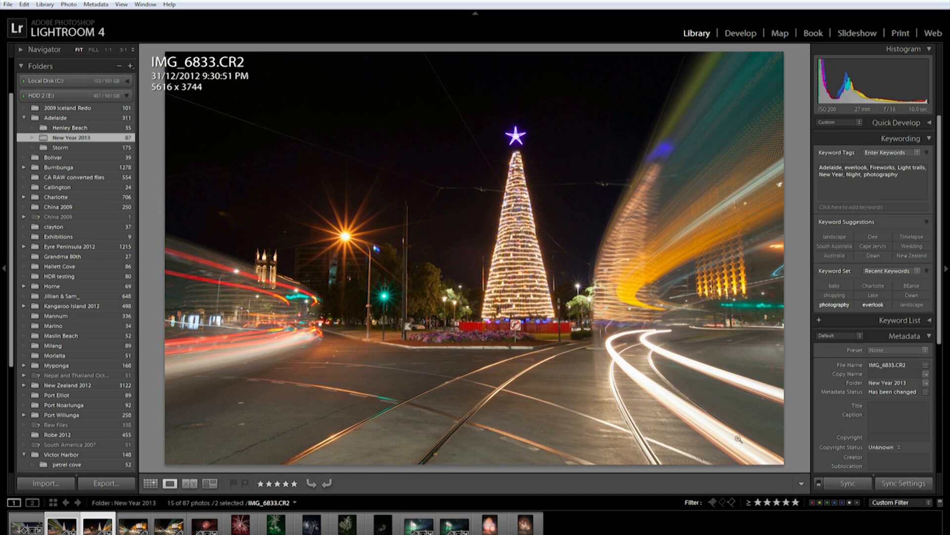
Compare IMG_6832.CR2 with IMG_6833.CR2 and review the export settings for the two selected photos
{"action": "left_click", "coordinate": [61, 526]}
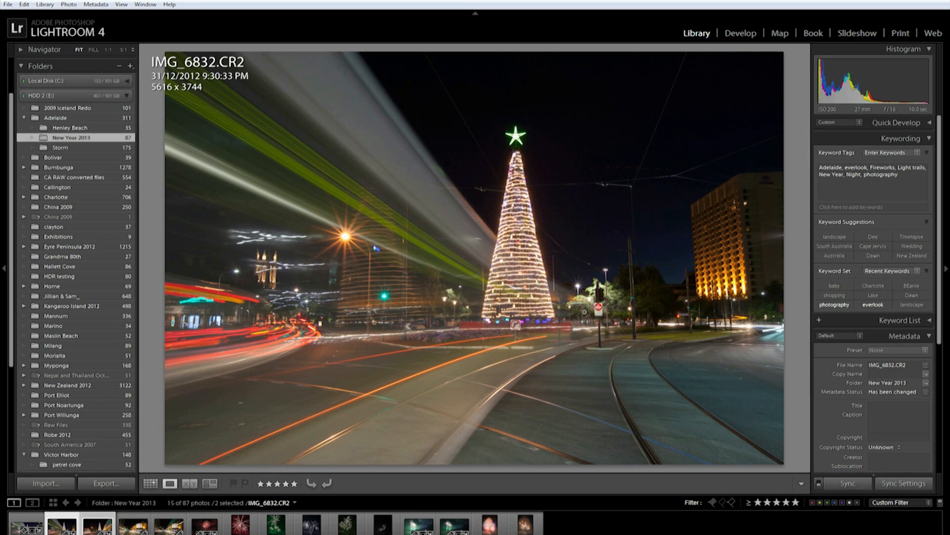
{"action": "left_click", "coordinate": [89, 530]}
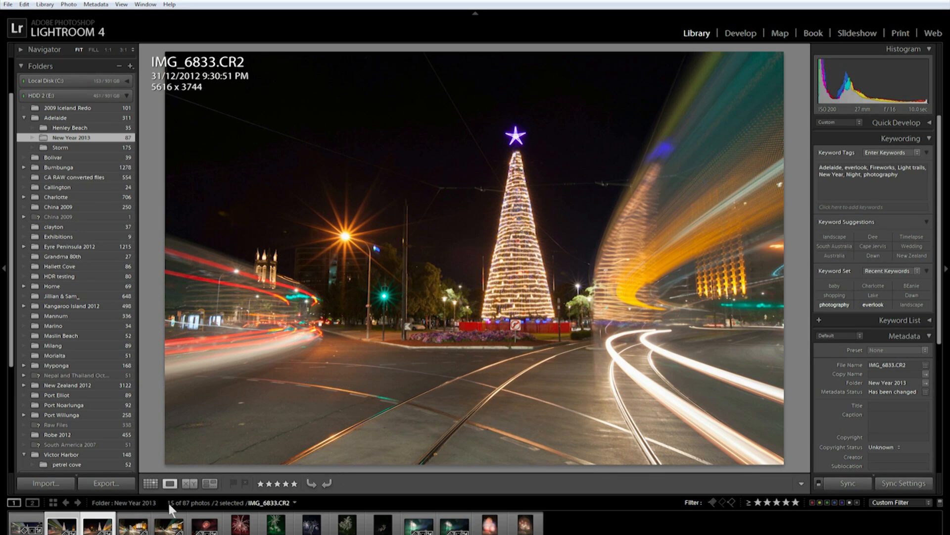
{"action": "right_click", "coordinate": [94, 530]}
{"action": "mouse_move", "coordinate": [183, 475]}
{"action": "left_click", "coordinate": [223, 476]}
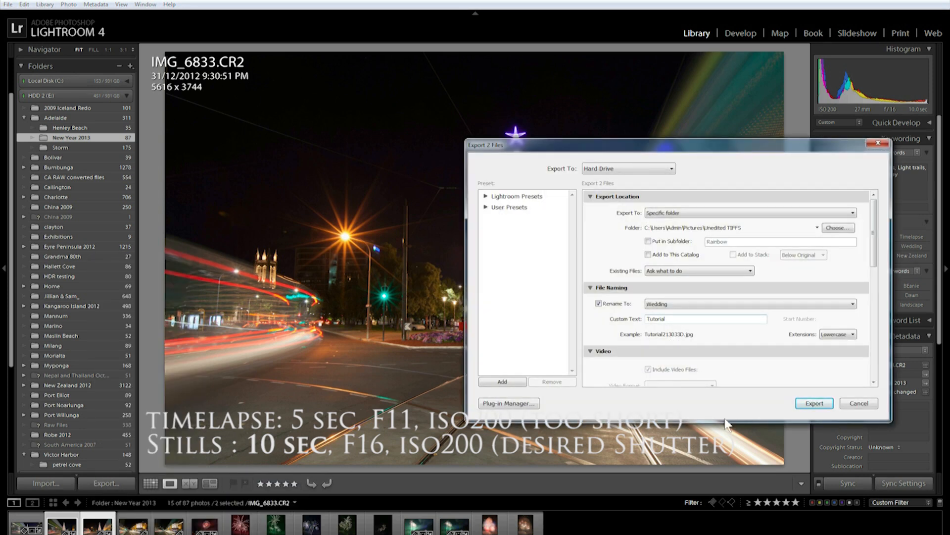
{"action": "left_click", "coordinate": [859, 403]}
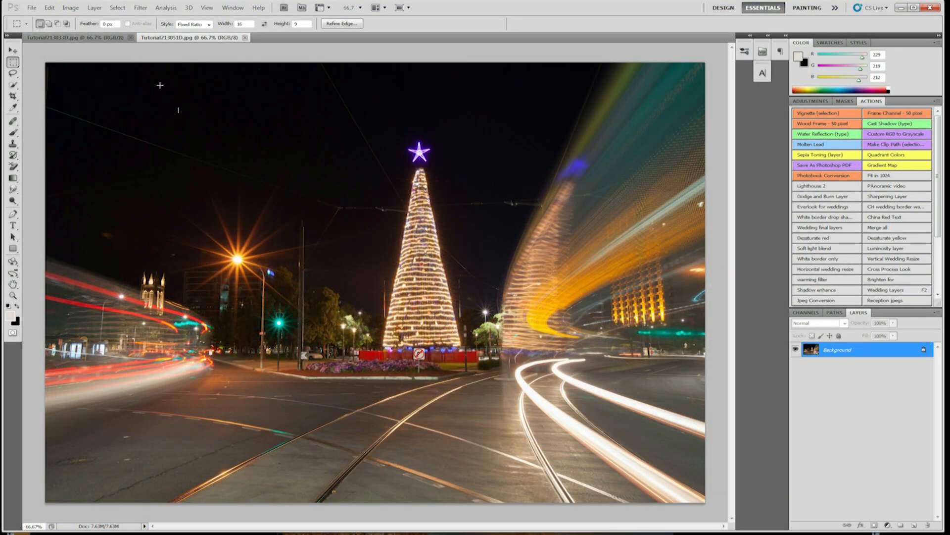
In Photoshop, compare the two open photos, Tutorial213033D.jpg and Tutorial213051D.jpg
{"action": "left_click", "coordinate": [89, 37]}
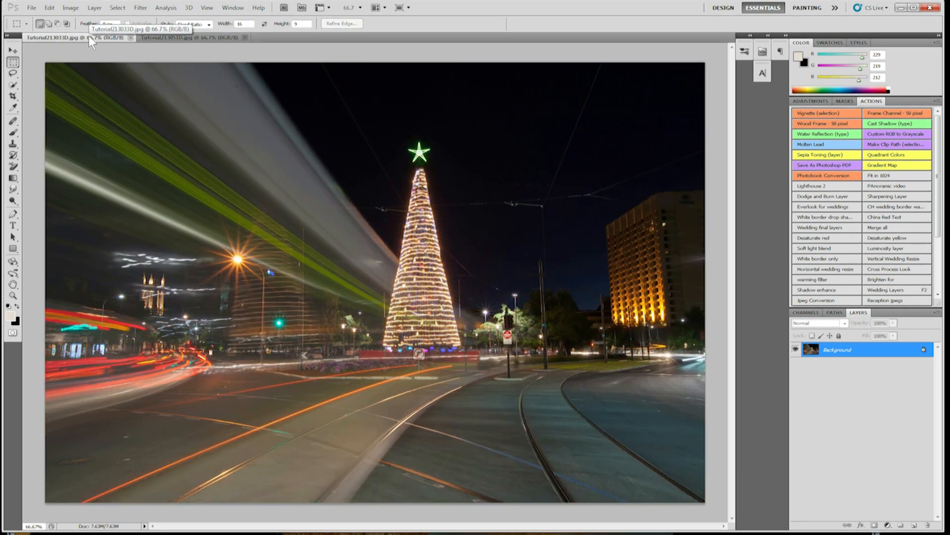
{"action": "left_click", "coordinate": [193, 37]}
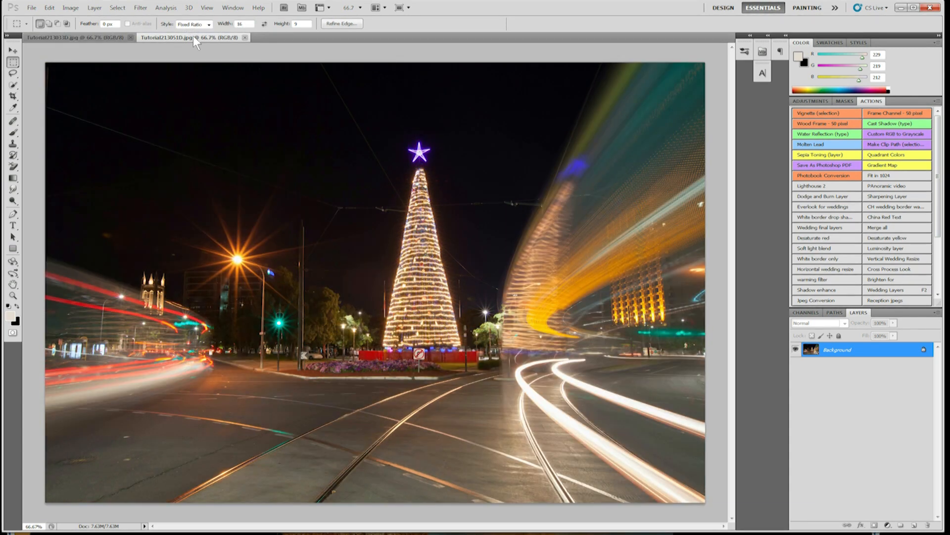
{"action": "left_click", "coordinate": [106, 37]}
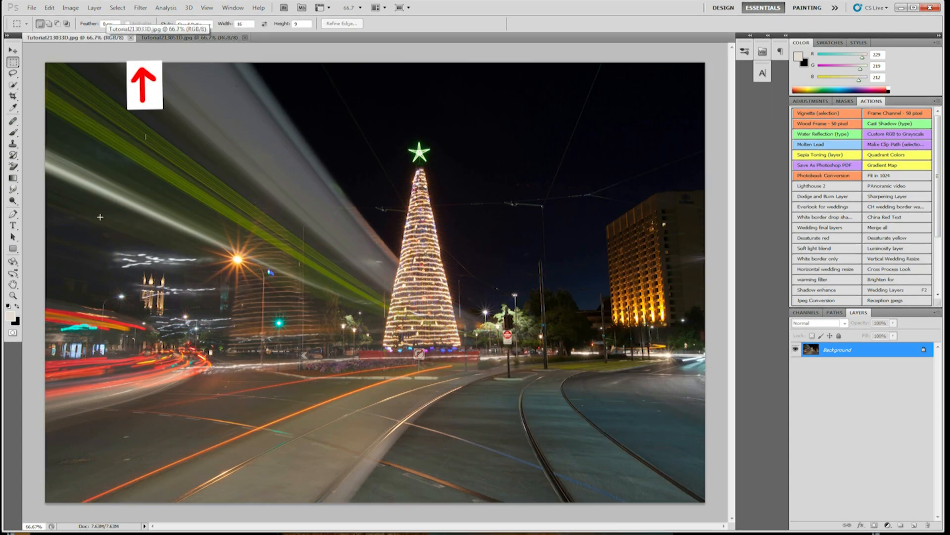
Copy the entire Tutorial213051D.jpg image into Tutorial213033D.jpg as a new layer, and close the source document
{"action": "left_click", "coordinate": [205, 38]}
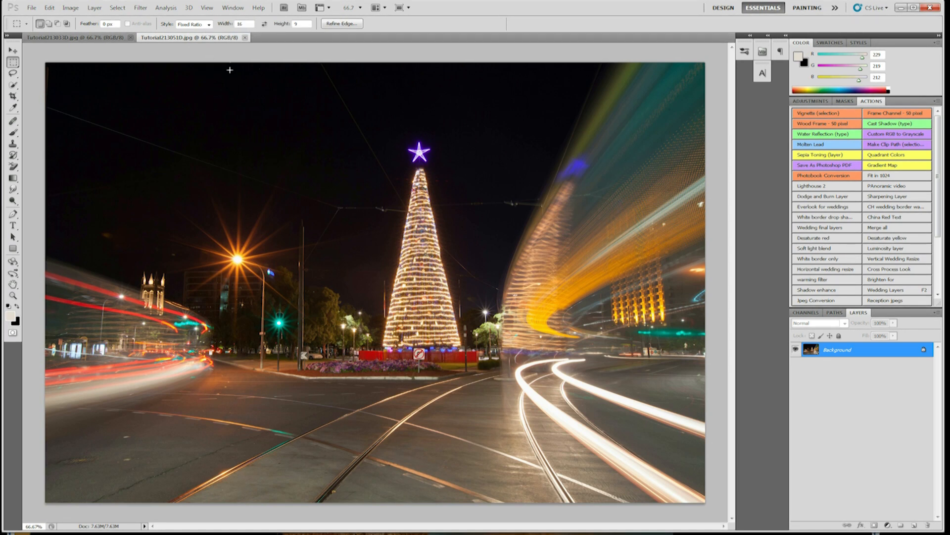
{"action": "key", "text": "ctrl+a"}
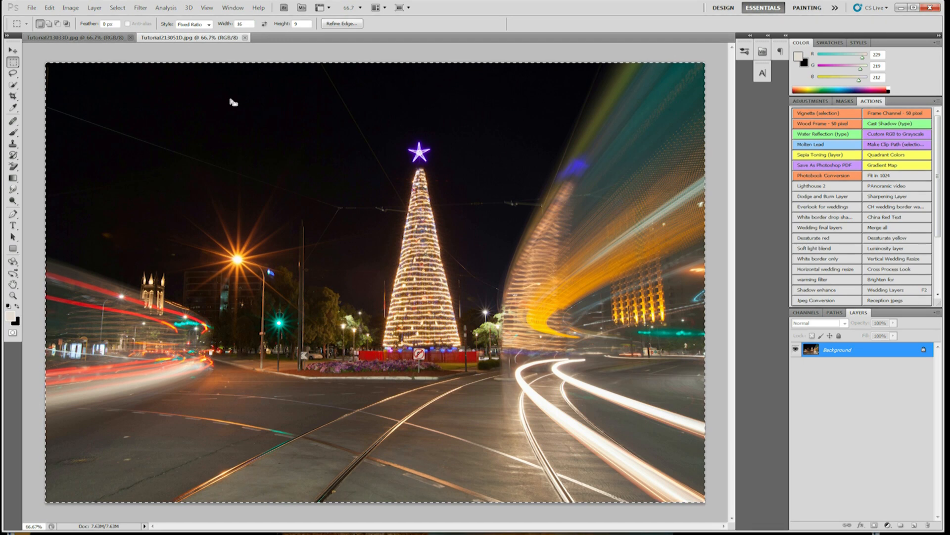
{"action": "left_click", "coordinate": [92, 39]}
{"action": "key", "text": "ctrl+v"}
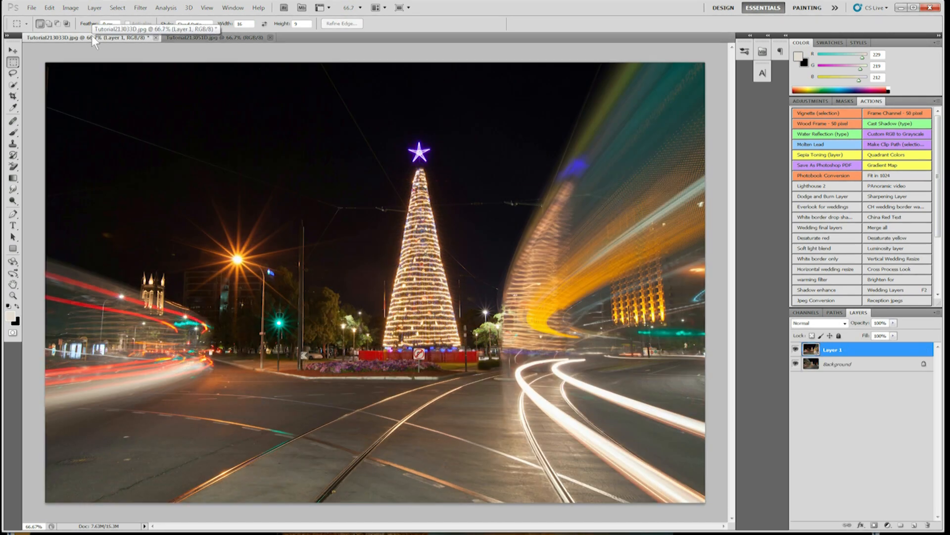
{"action": "left_click", "coordinate": [218, 37]}
{"action": "key", "text": "ctrl+d"}
{"action": "left_click", "coordinate": [270, 37]}
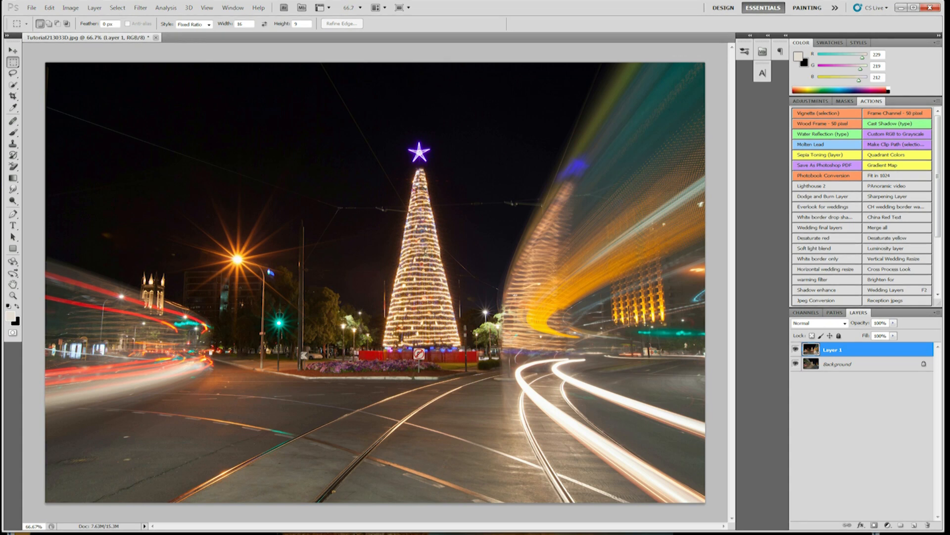
Examine the upper part of the Christmas tree up close with Layer 1 shown and hidden to check the layers' alignment
{"action": "key", "text": "z"}
{"action": "left_click", "coordinate": [386, 235]}
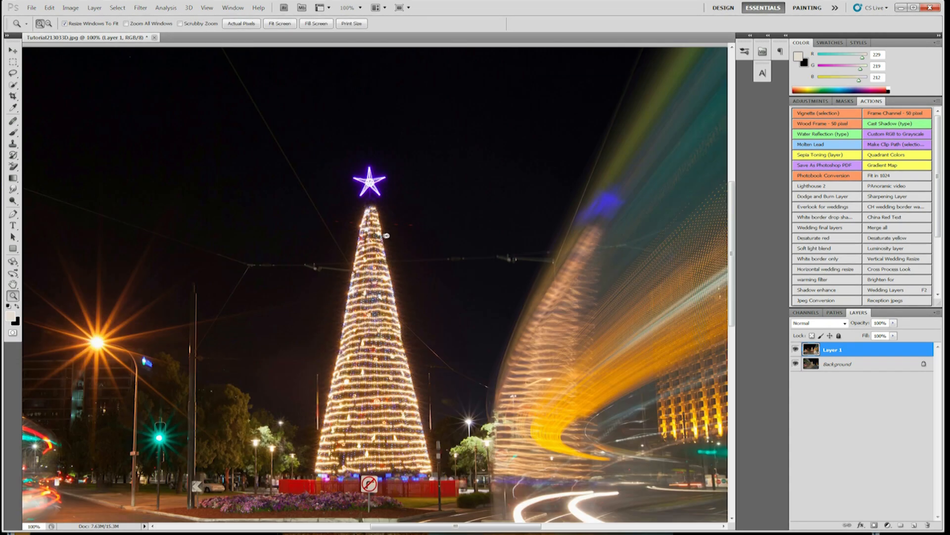
{"action": "left_click", "coordinate": [372, 243]}
{"action": "left_click", "coordinate": [363, 255]}
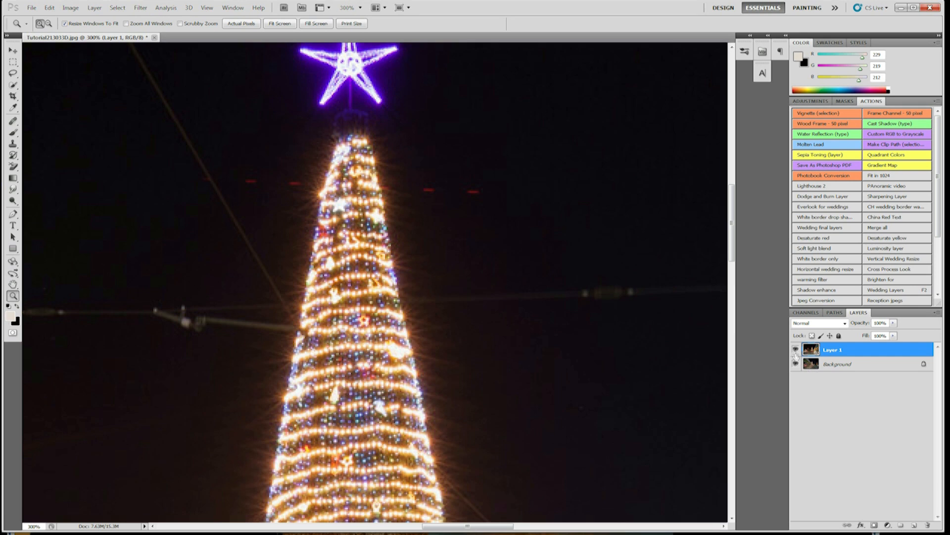
{"action": "left_click", "coordinate": [796, 351]}
{"action": "left_click", "coordinate": [796, 351]}
{"action": "left_click", "coordinate": [795, 351]}
{"action": "left_click", "coordinate": [796, 351]}
{"action": "left_click", "coordinate": [795, 351]}
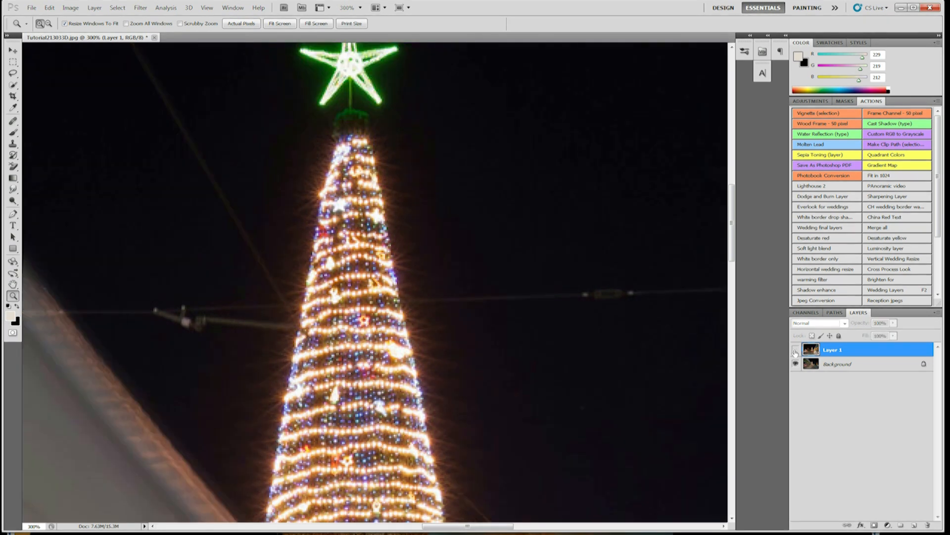
{"action": "left_click", "coordinate": [796, 351]}
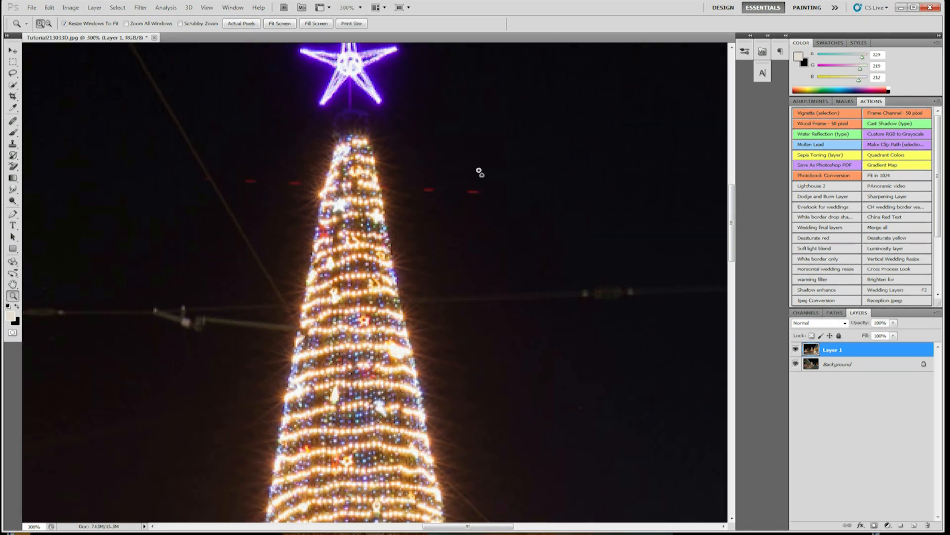
Compare the star on top of the tree with Layer 1 shown and hidden to check for any shift
{"action": "left_click_drag", "start_coordinate": [448, 146], "coordinate": [451, 253]}
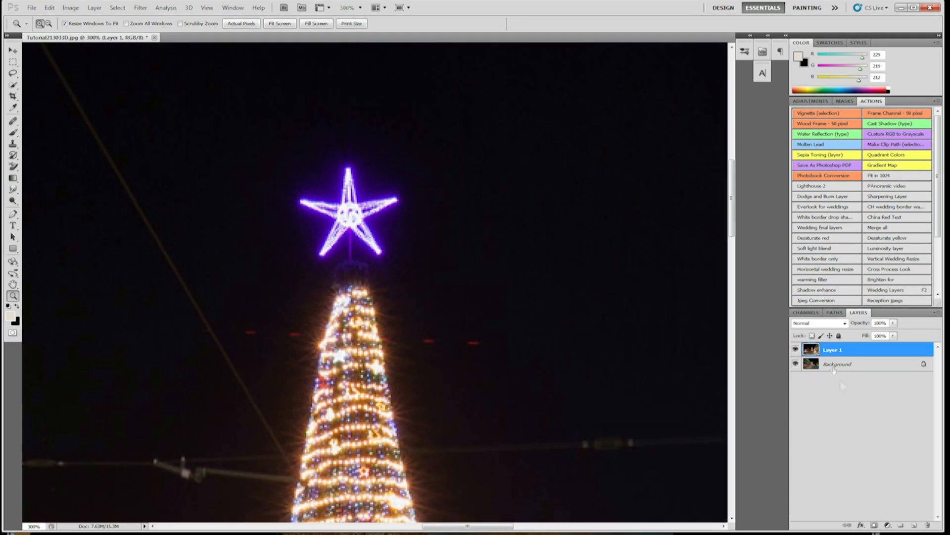
{"action": "left_click", "coordinate": [795, 350]}
{"action": "left_click", "coordinate": [796, 350]}
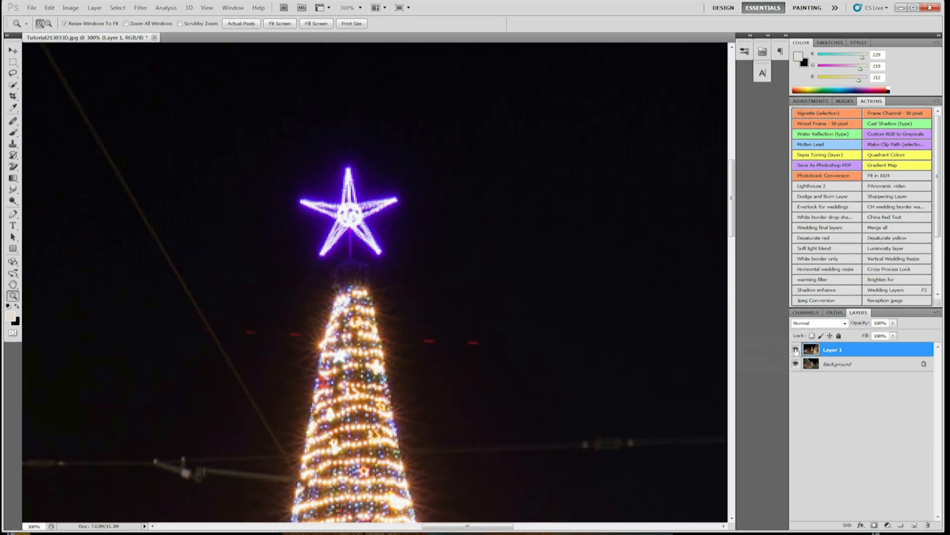
{"action": "left_click", "coordinate": [796, 350]}
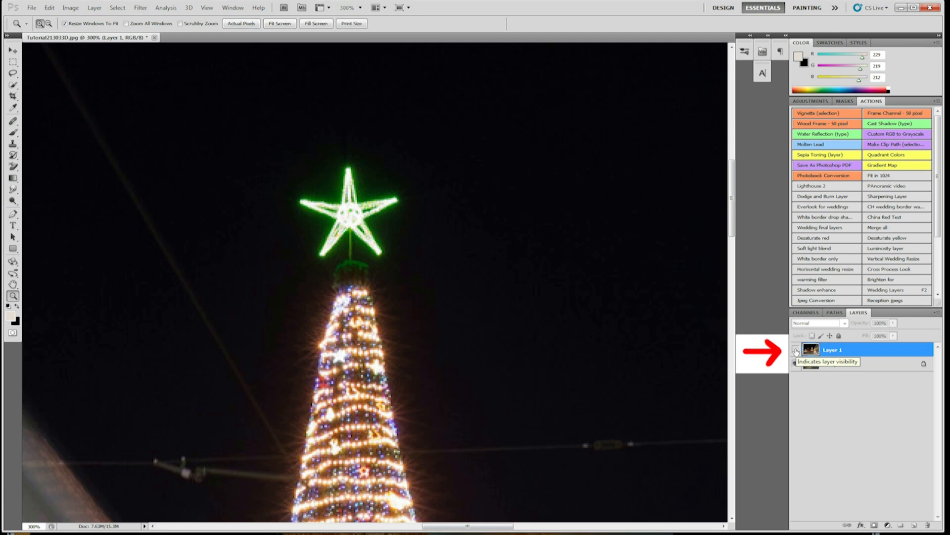
{"action": "left_click", "coordinate": [795, 350]}
{"action": "left_click", "coordinate": [796, 350]}
{"action": "left_click", "coordinate": [796, 350]}
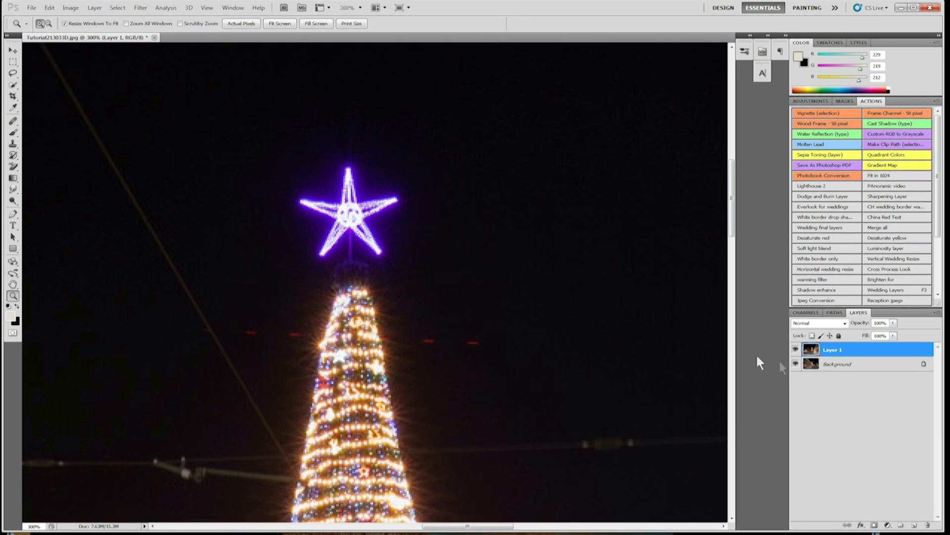
{"action": "left_click", "coordinate": [817, 369], "text": "shift"}
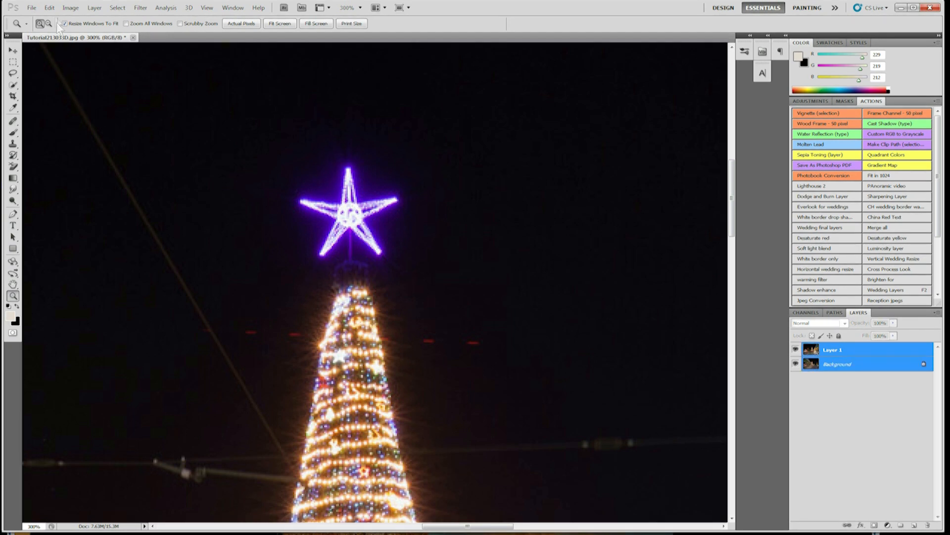
{"action": "left_click", "coordinate": [52, 7]}
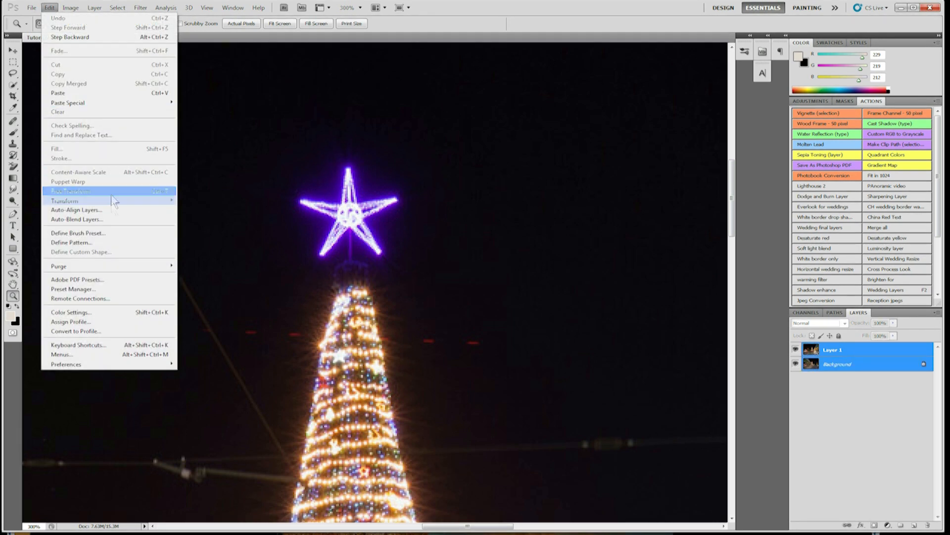
{"action": "left_click", "coordinate": [111, 209]}
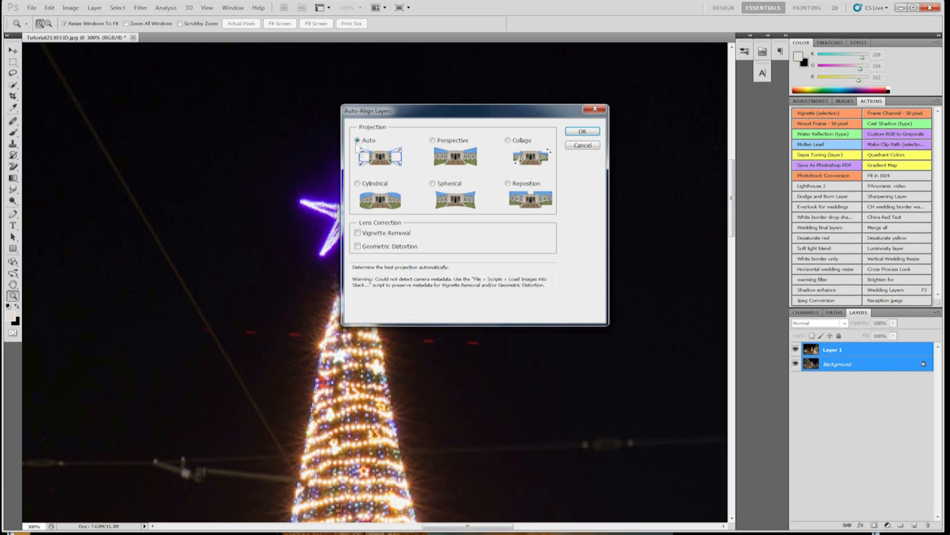
{"action": "left_click", "coordinate": [583, 145]}
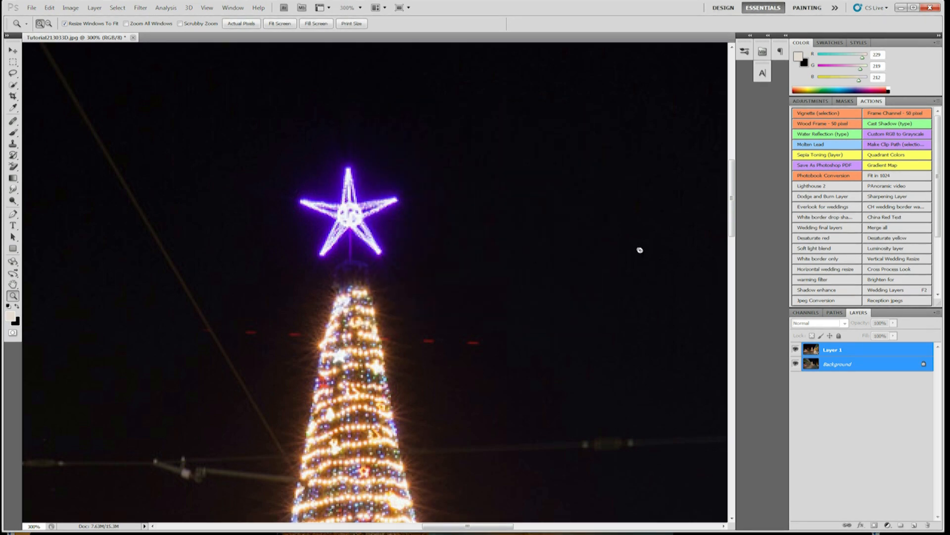
Compare the whole image with and without Layer 1, add a layer mask to Layer 1, and activate the Gradient tool
{"action": "left_click", "coordinate": [278, 24]}
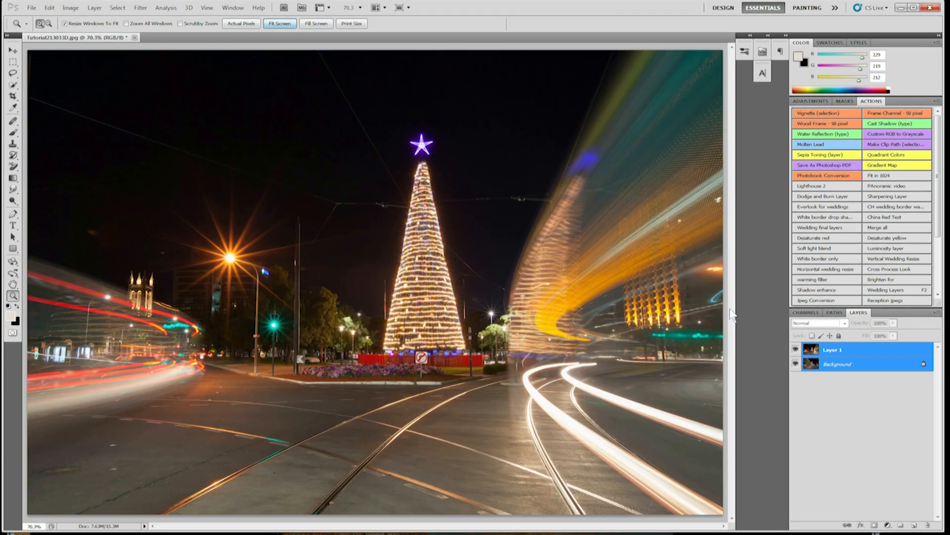
{"action": "left_click", "coordinate": [812, 349]}
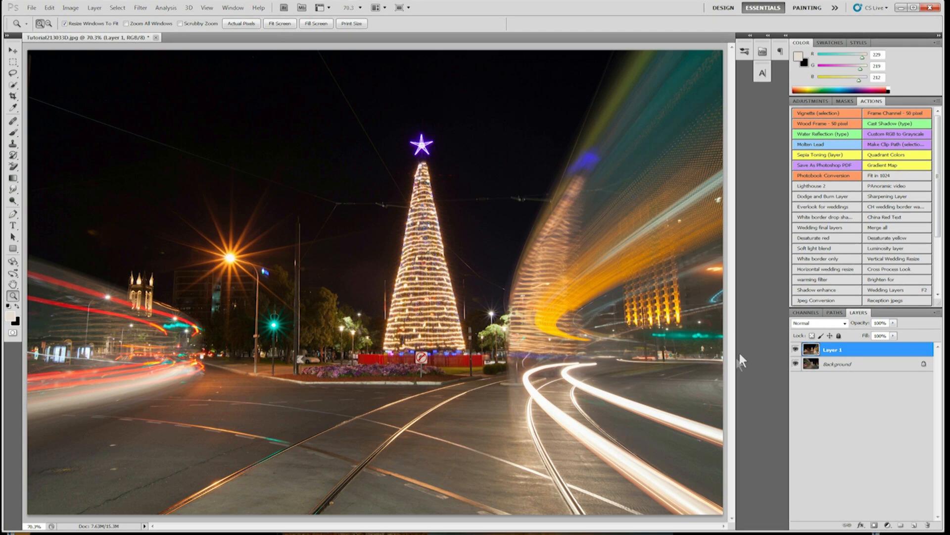
{"action": "left_click", "coordinate": [796, 349]}
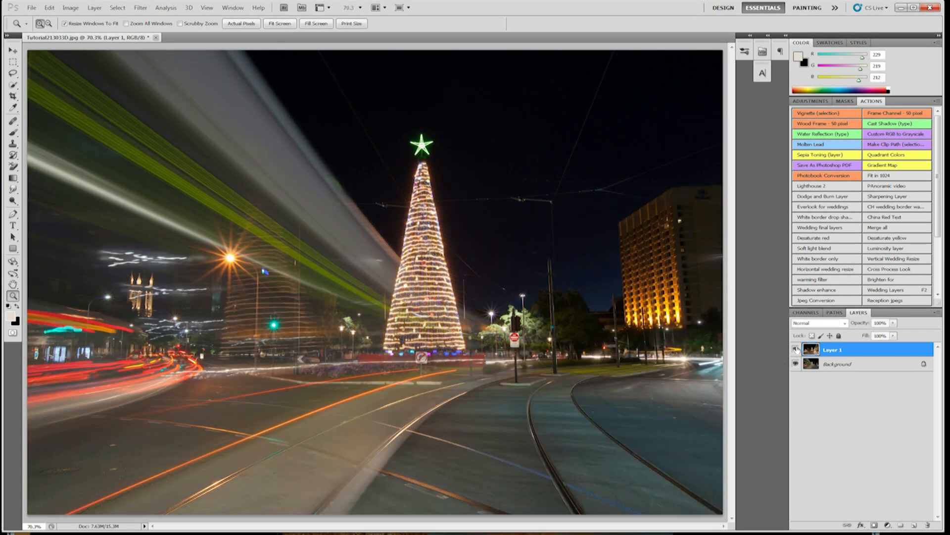
{"action": "left_click", "coordinate": [796, 350]}
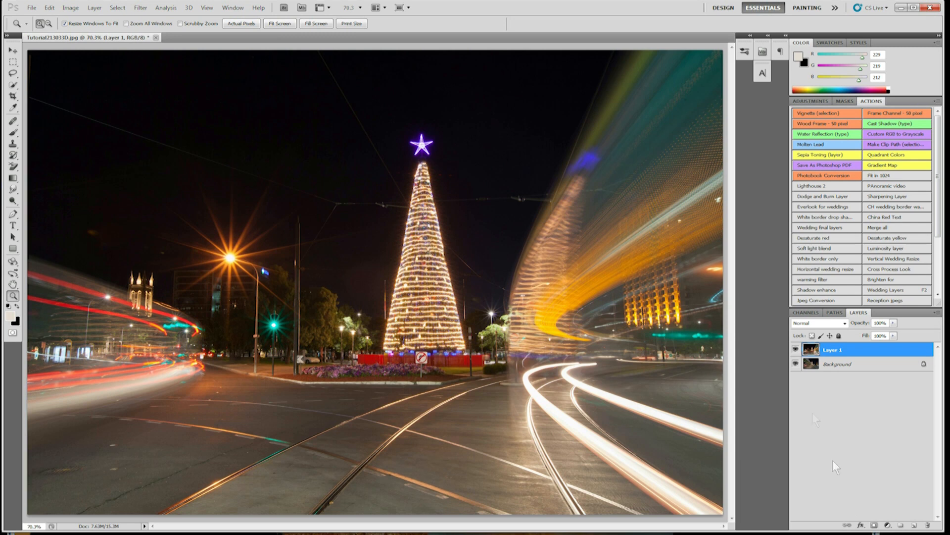
{"action": "left_click", "coordinate": [874, 525]}
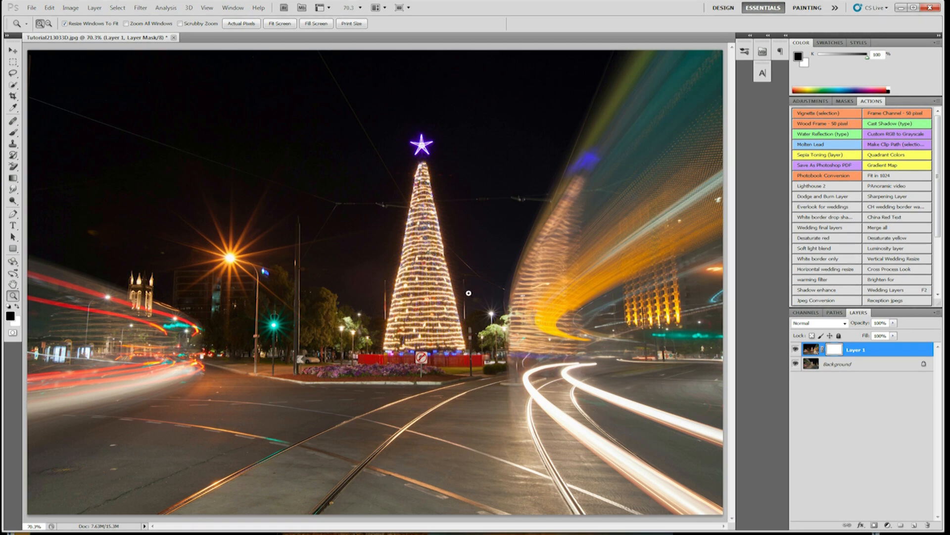
{"action": "key", "text": "g"}
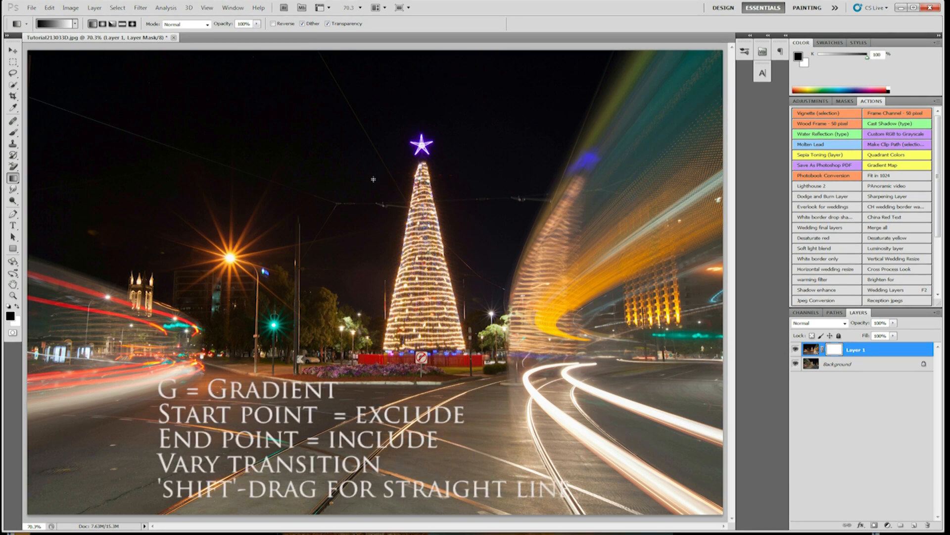
Try downward black-to-white gradients on the Layer 1 mask beside the tree, first a short transition and then a longer one
{"action": "left_click_drag", "start_coordinate": [373, 155], "coordinate": [373, 213]}
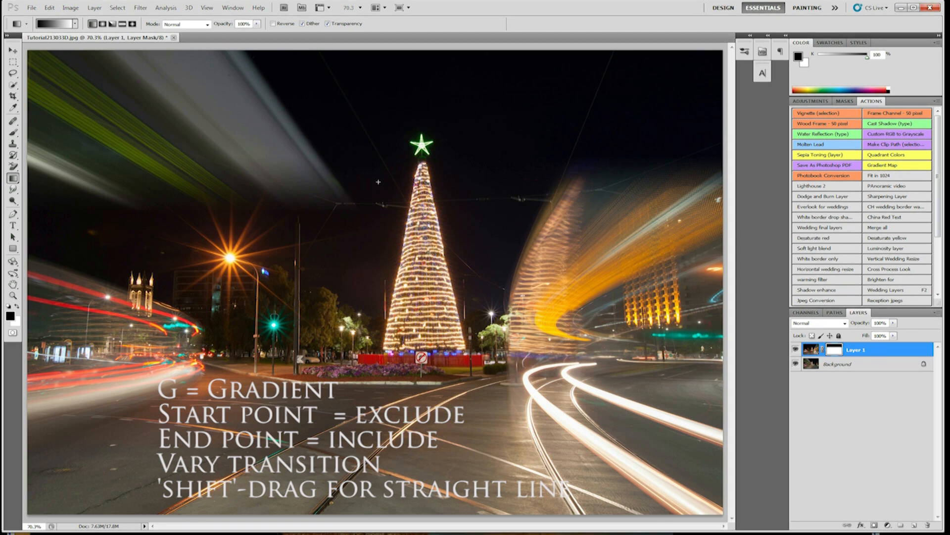
{"action": "left_click_drag", "start_coordinate": [379, 183], "coordinate": [377, 300]}
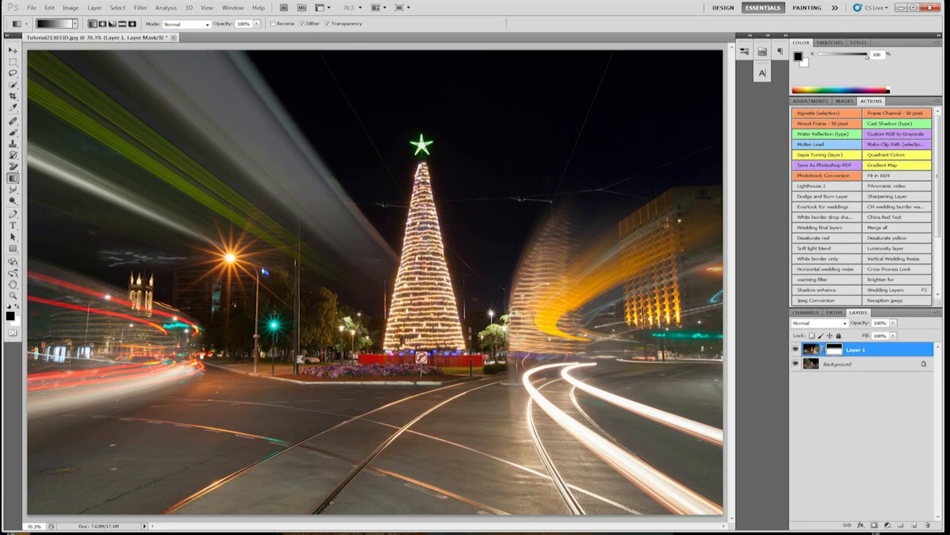
Replace the Layer 1 mask with a horizontal black-to-white gradient between the tree and the orange light trails, and try a very narrow transition
{"action": "left_click_drag", "start_coordinate": [469, 310], "coordinate": [545, 310]}
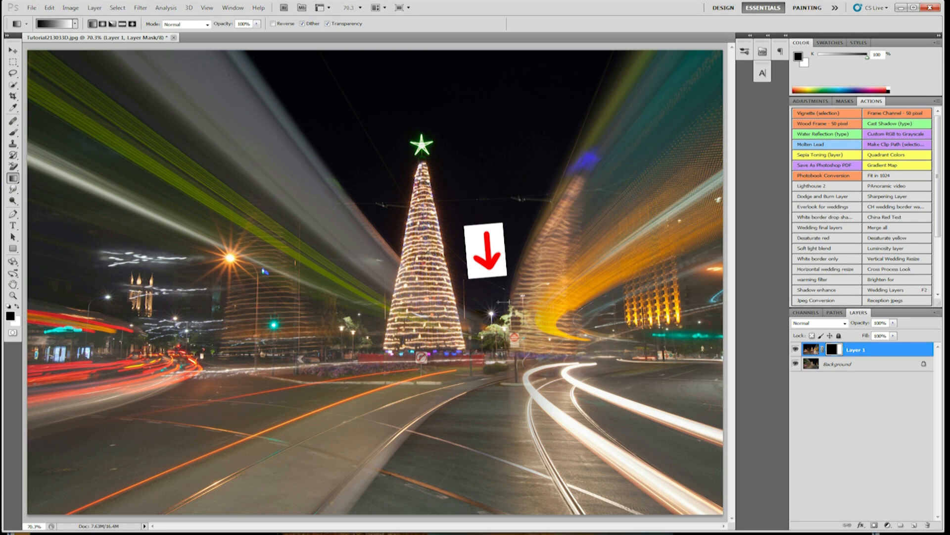
{"action": "left_click_drag", "start_coordinate": [506, 302], "coordinate": [509, 301]}
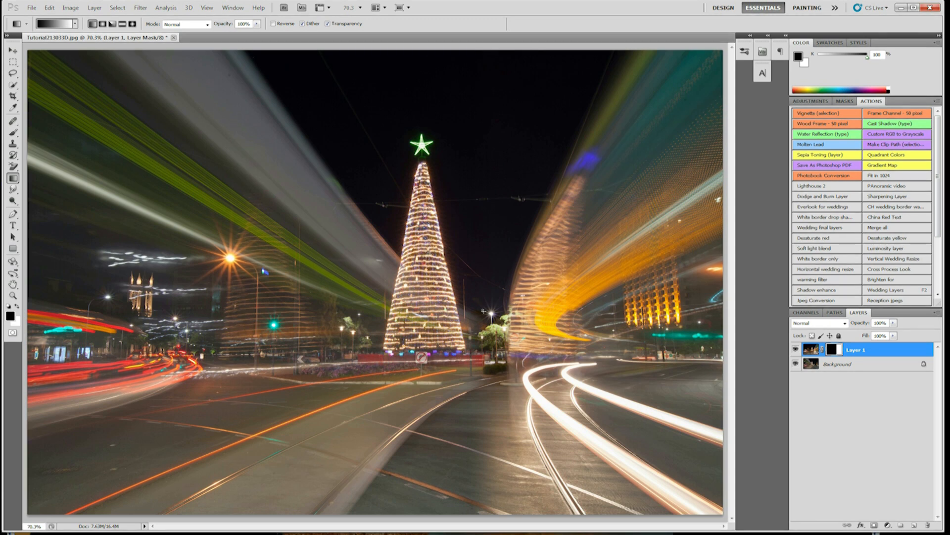
{"action": "key", "text": "ctrl+z"}
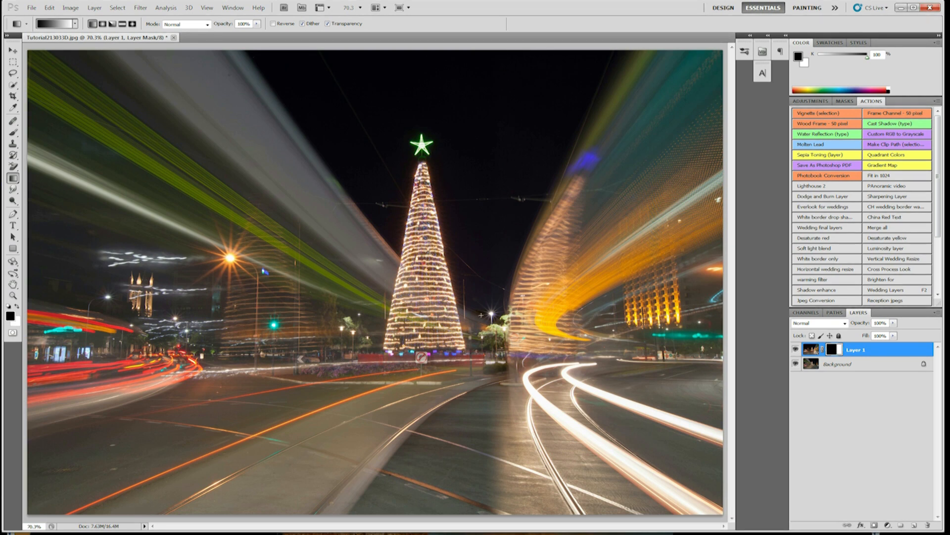
{"action": "key", "text": "ctrl+z"}
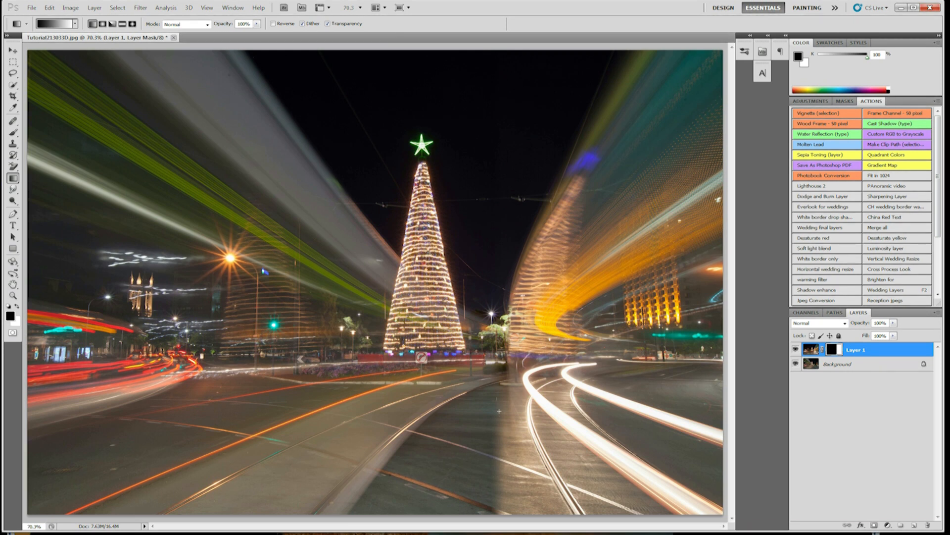
Activate the Brush tool and enlarge the brush to 200 px for painting on the Layer 1 mask
{"action": "key", "text": "b"}
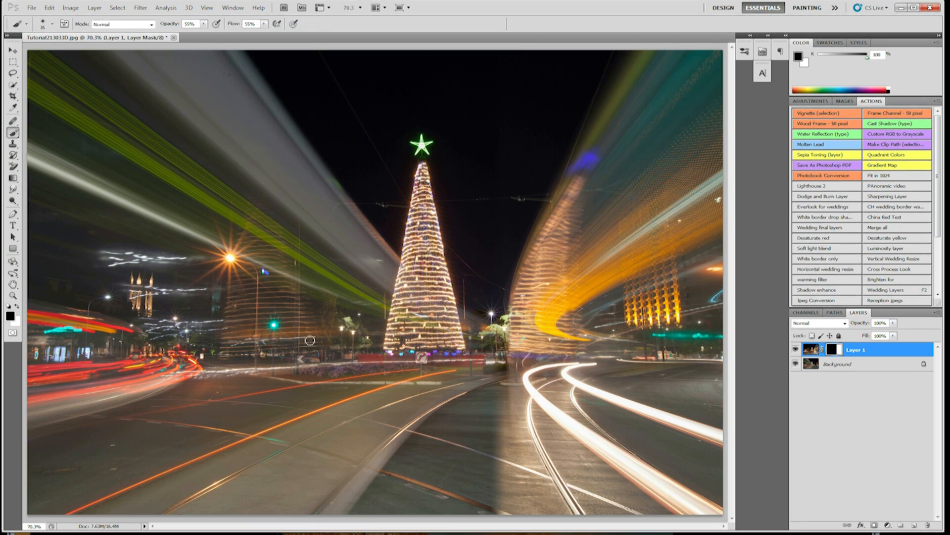
{"action": "key", "text": "bracketright"}
{"action": "key", "text": "bracketright"}
{"action": "key", "text": "bracketright"}
{"action": "key", "text": "bracketright"}
{"action": "key", "text": "bracketright"}
{"action": "key", "text": "bracketright"}
{"action": "key", "text": "bracketright"}
{"action": "key", "text": "bracketright"}
{"action": "key", "text": "bracketright"}
{"action": "key", "text": "bracketright"}
{"action": "key", "text": "bracketright"}
{"action": "key", "text": "bracketright"}
{"action": "key", "text": "bracketright"}
{"action": "key", "text": "bracketright"}
{"action": "key", "text": "bracketleft"}
{"action": "key", "text": "bracketleft"}
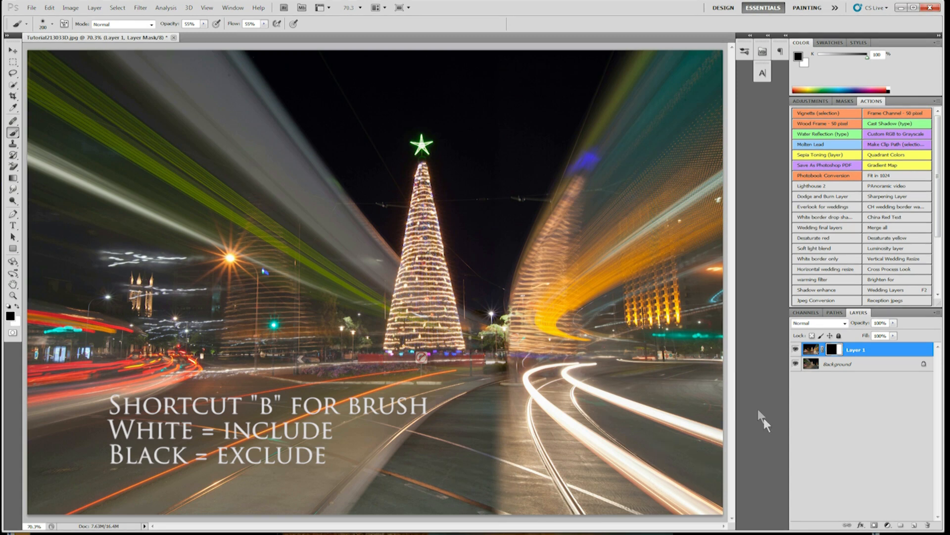
Make white the foreground color and set the brush's opacity and flow to 33%
{"action": "left_click", "coordinate": [18, 307]}
{"action": "left_click", "coordinate": [191, 24]}
{"action": "type", "text": "33"}
{"action": "key", "text": "Tab"}
{"action": "type", "text": "33"}
{"action": "key", "text": "Return"}
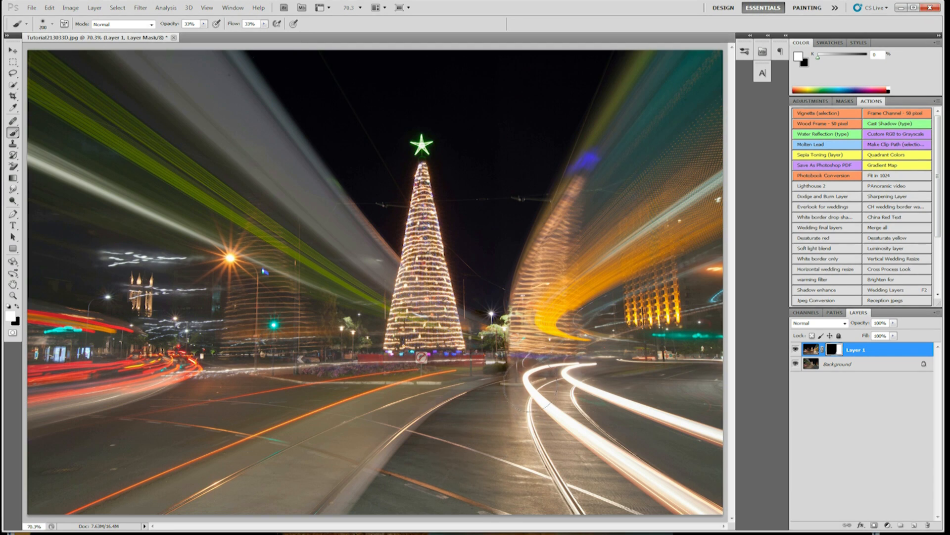
Touch up the Layer 1 mask beside the tree's base with white, and with black using a 90 px brush
{"action": "left_click_drag", "start_coordinate": [482, 346], "coordinate": [471, 340]}
{"action": "key", "text": "bracketleft"}
{"action": "key", "text": "bracketleft"}
{"action": "key", "text": "bracketleft"}
{"action": "key", "text": "bracketleft"}
{"action": "key", "text": "bracketleft"}
{"action": "left_click", "coordinate": [16, 307]}
{"action": "left_click_drag", "start_coordinate": [490, 338], "coordinate": [480, 368]}
Compare the image with Layer 1 shown and hidden, and with its layer mask disabled and enabled
{"action": "left_click", "coordinate": [796, 350]}
{"action": "left_click", "coordinate": [795, 350]}
{"action": "left_click", "coordinate": [835, 351], "text": "shift"}
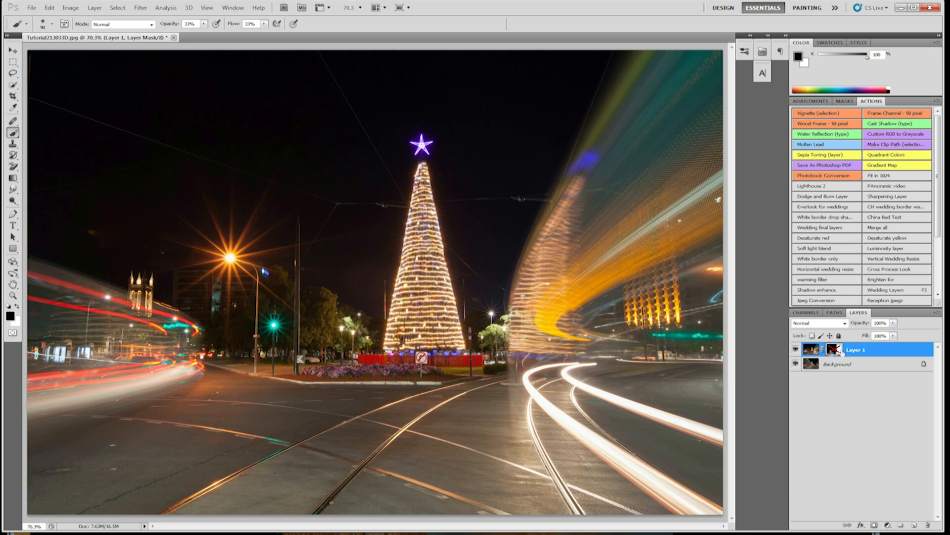
{"action": "left_click", "coordinate": [832, 350], "text": "shift"}
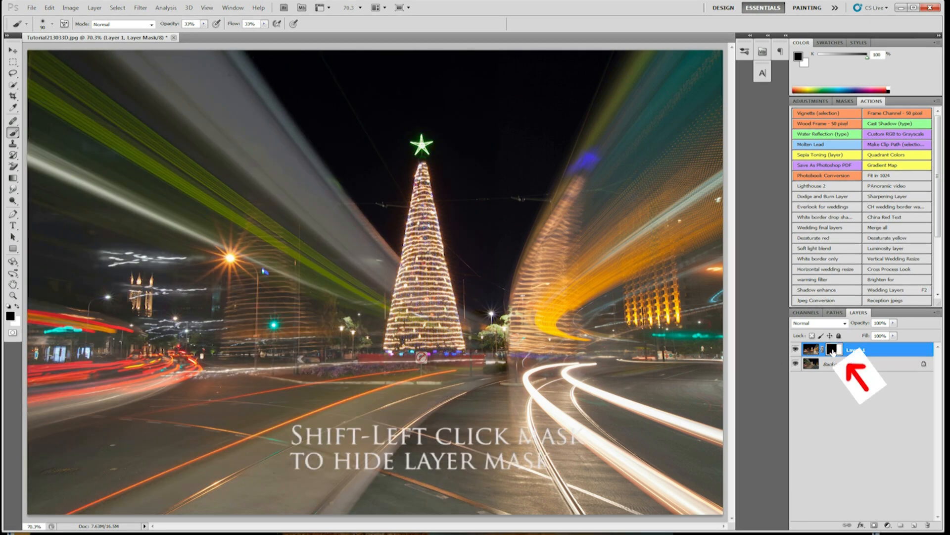
{"action": "left_click", "coordinate": [833, 350], "text": "shift"}
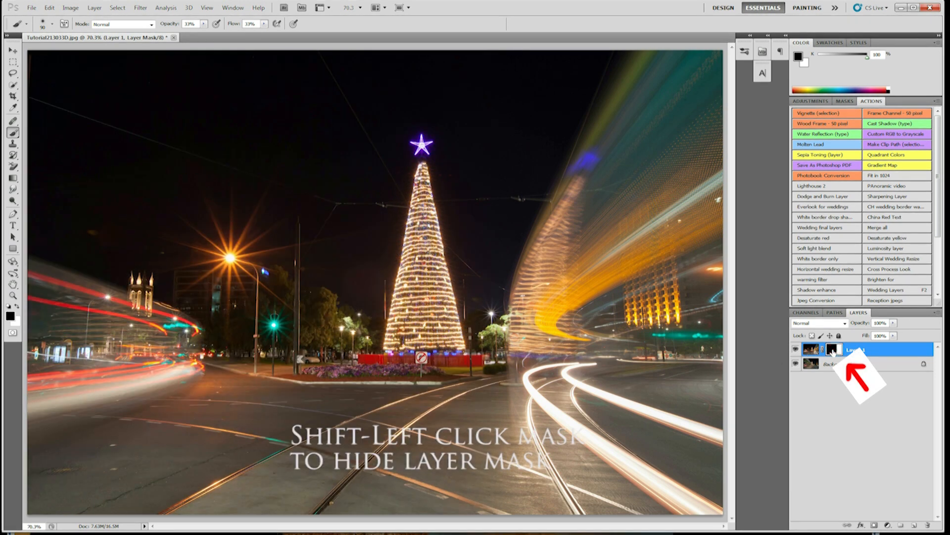
{"action": "left_click", "coordinate": [832, 351], "text": "shift"}
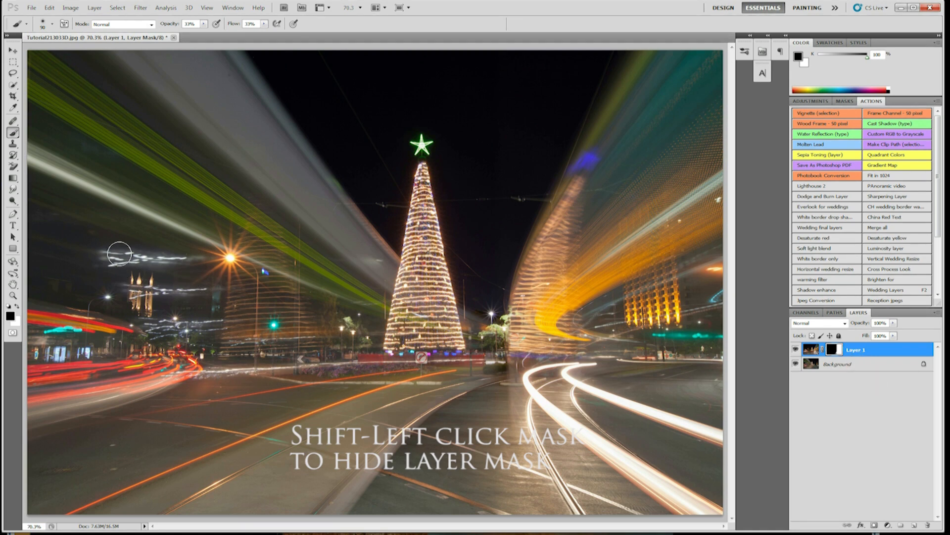
{"action": "left_click", "coordinate": [832, 350], "text": "shift"}
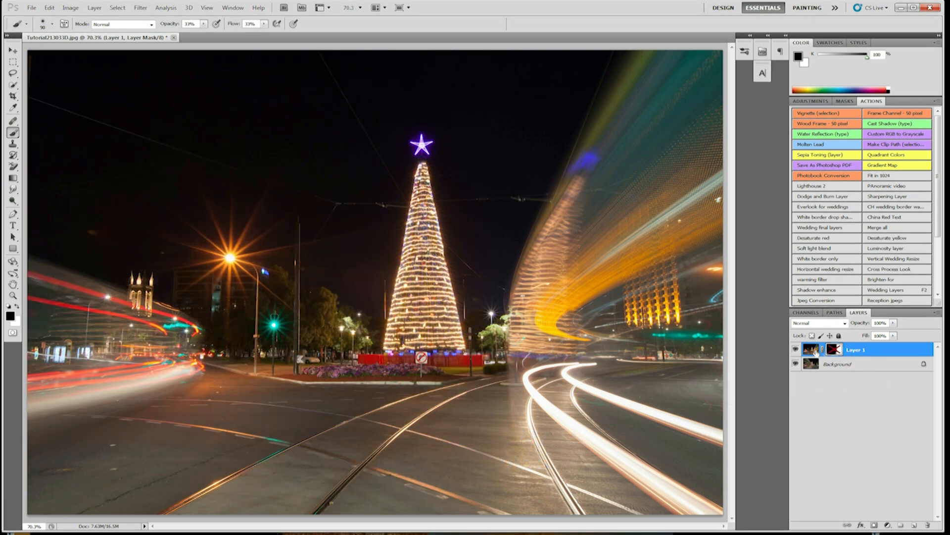
{"action": "left_click", "coordinate": [832, 351], "text": "shift"}
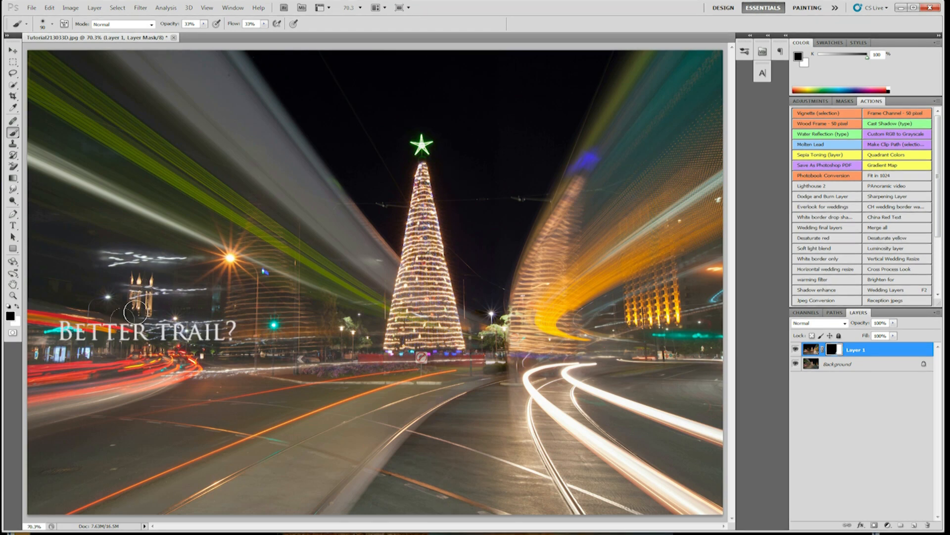
Paint white on the Layer 1 mask with a 175 px brush over the red trails, church towers and flower bed
{"action": "key", "text": "bracketright"}
{"action": "key", "text": "bracketright"}
{"action": "key", "text": "bracketright"}
{"action": "key", "text": "bracketright"}
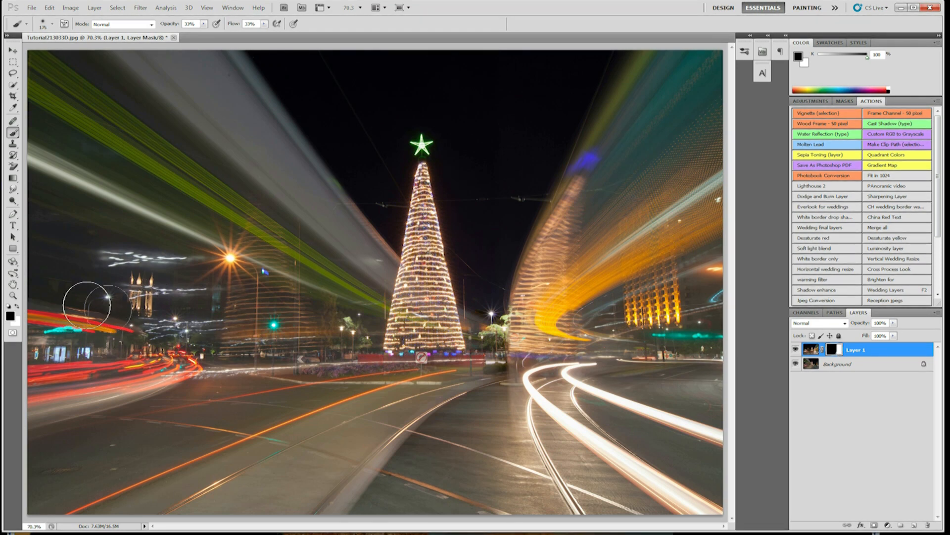
{"action": "left_click", "coordinate": [16, 306]}
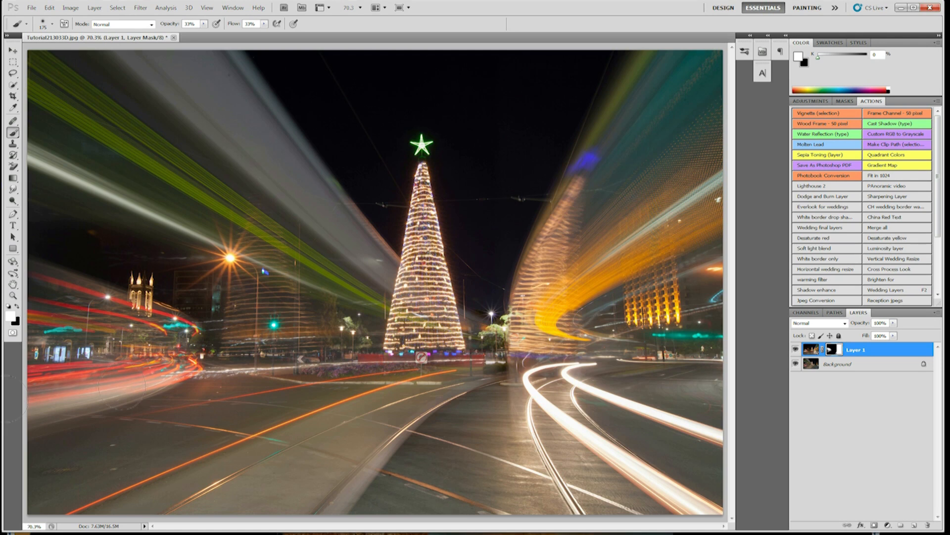
{"action": "mouse_move", "coordinate": [308, 367]}
{"action": "left_mouse_down"}
{"action": "mouse_move", "coordinate": [279, 365]}
{"action": "mouse_move", "coordinate": [305, 365]}
{"action": "mouse_move", "coordinate": [228, 362]}
{"action": "mouse_move", "coordinate": [308, 361]}
{"action": "left_mouse_up"}
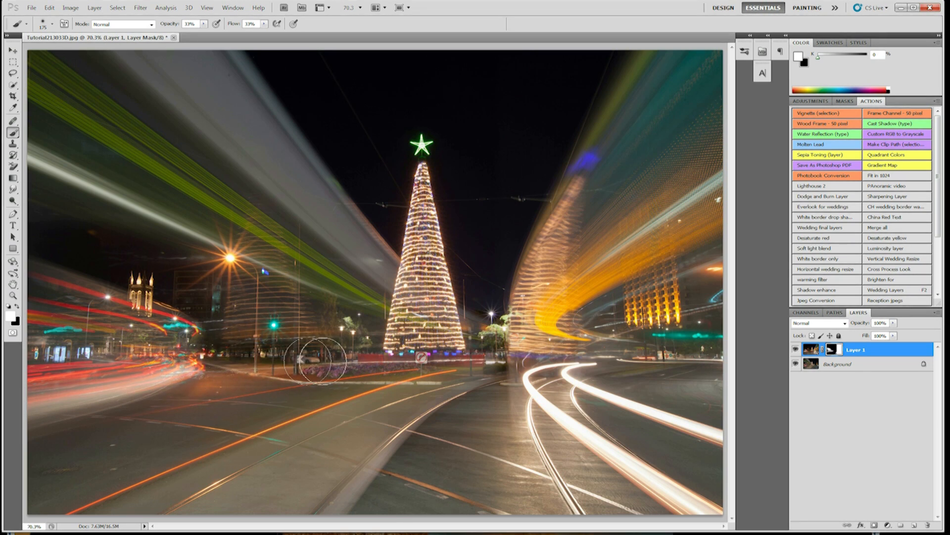
{"action": "mouse_move", "coordinate": [68, 271]}
{"action": "left_mouse_down"}
{"action": "mouse_move", "coordinate": [85, 256]}
{"action": "mouse_move", "coordinate": [122, 263]}
{"action": "mouse_move", "coordinate": [51, 242]}
{"action": "mouse_move", "coordinate": [165, 269]}
{"action": "left_mouse_up"}
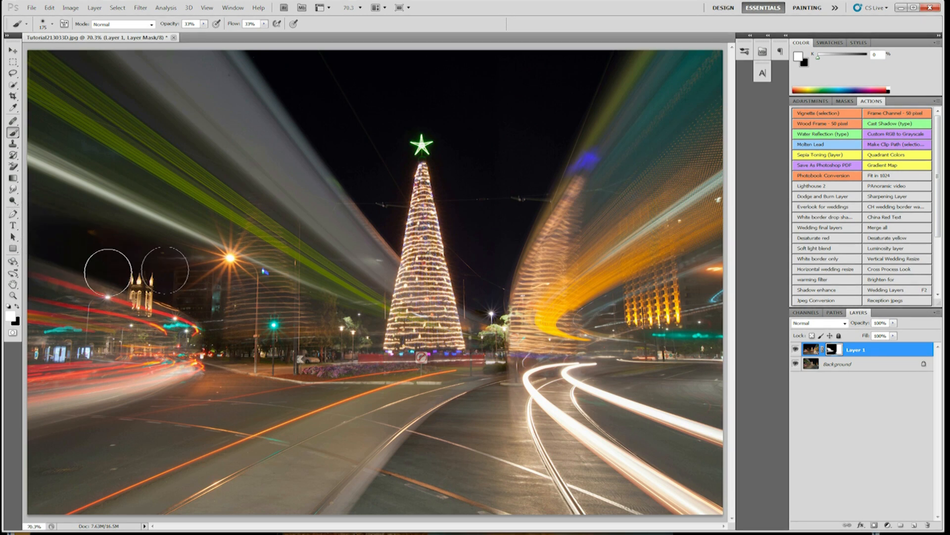